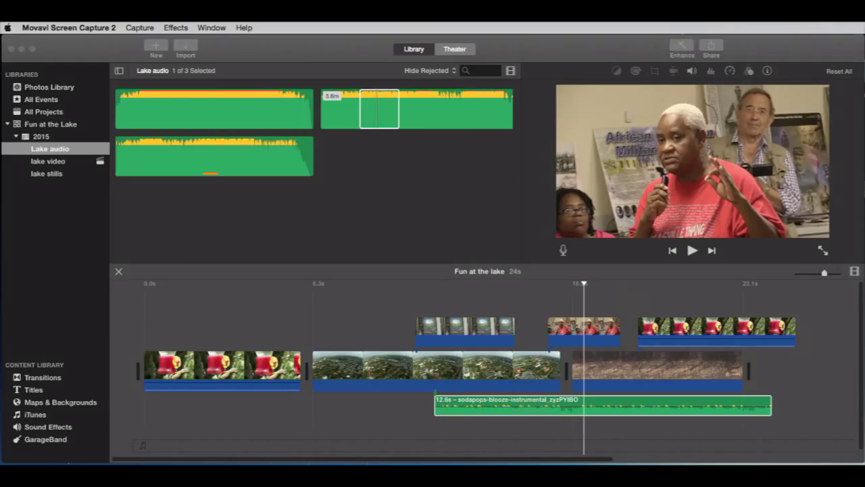
Slide the music clip under the hummingbird clip's end, trim it to 10.1s, and lower its volume to 56%
left_click(689, 401)
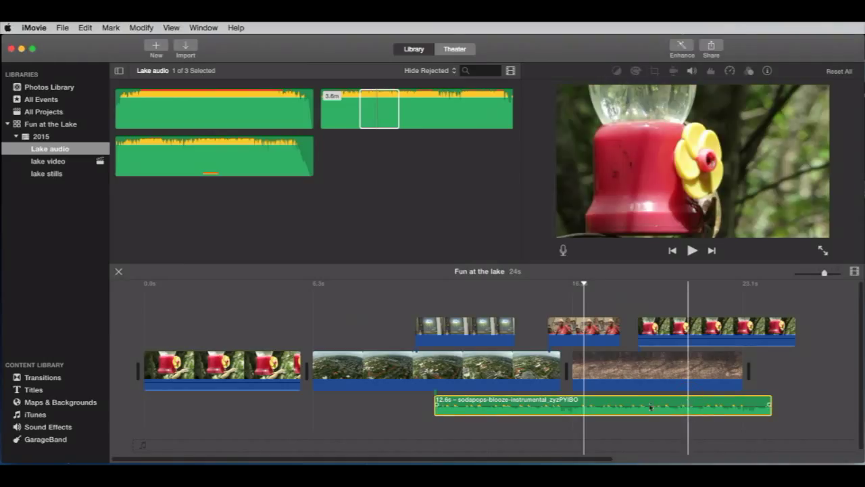
left_click_drag(662, 401, 498, 405)
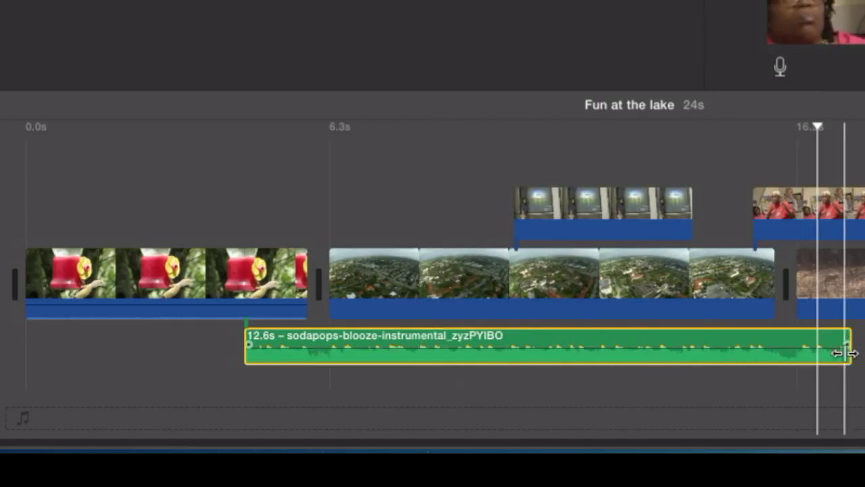
left_click_drag(844, 349, 720, 361)
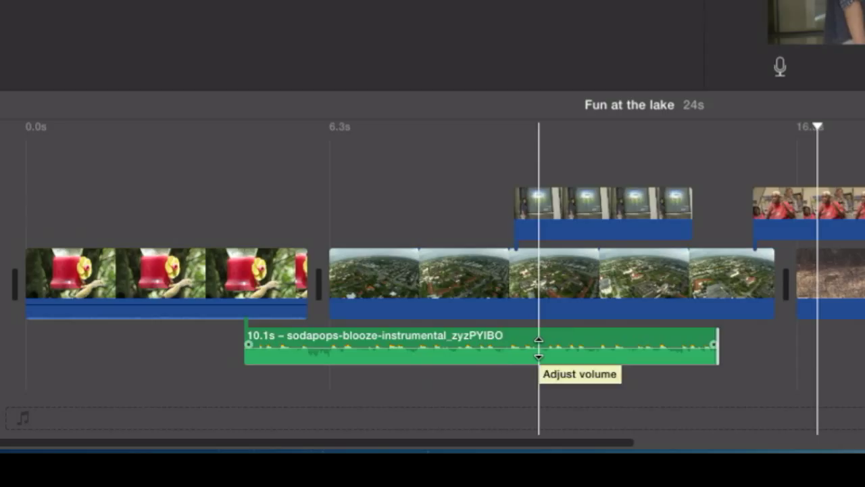
mouse_move(539, 349)
left_mouse_down()
mouse_move(537, 331)
mouse_move(537, 353)
mouse_move(537, 346)
left_mouse_up()
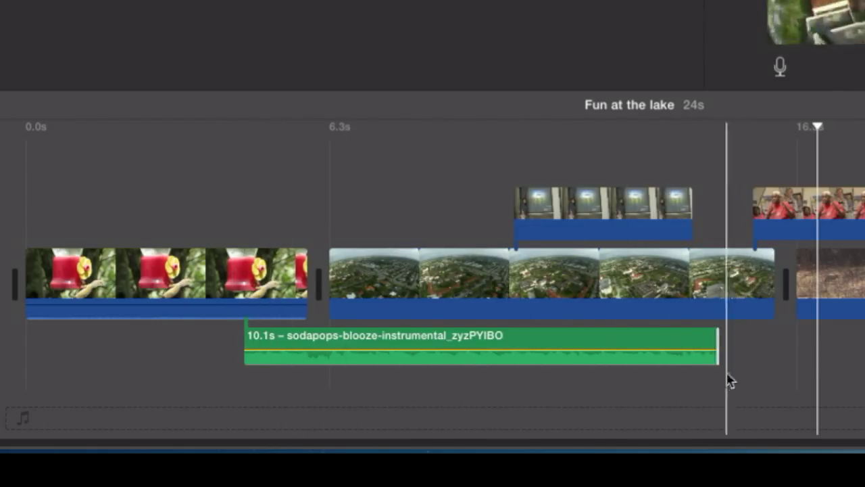
Give the music clip a short fade-in and a short fade-out
left_click(650, 343)
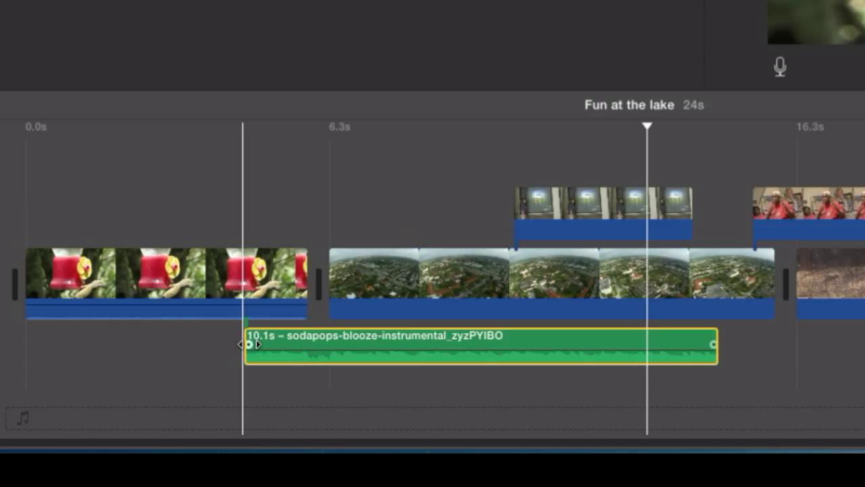
left_click_drag(249, 344, 271, 343)
left_click_drag(713, 343, 689, 344)
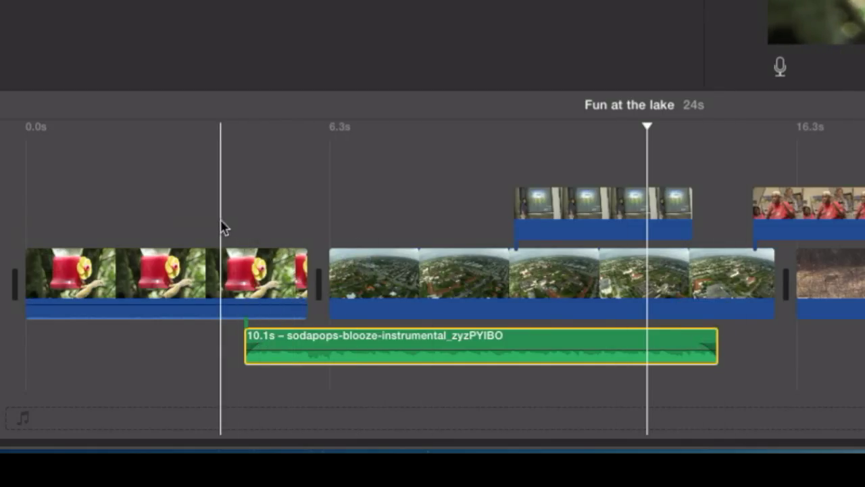
Play the project from just before the music starts
left_click(223, 229)
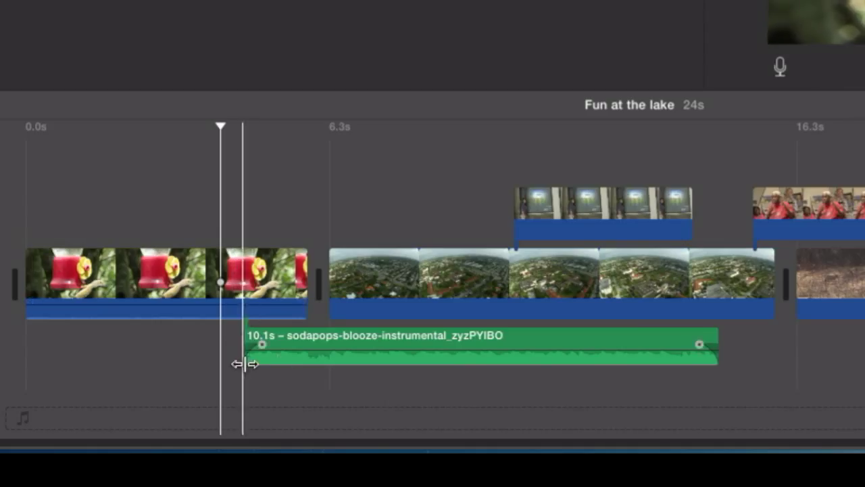
left_click(231, 231)
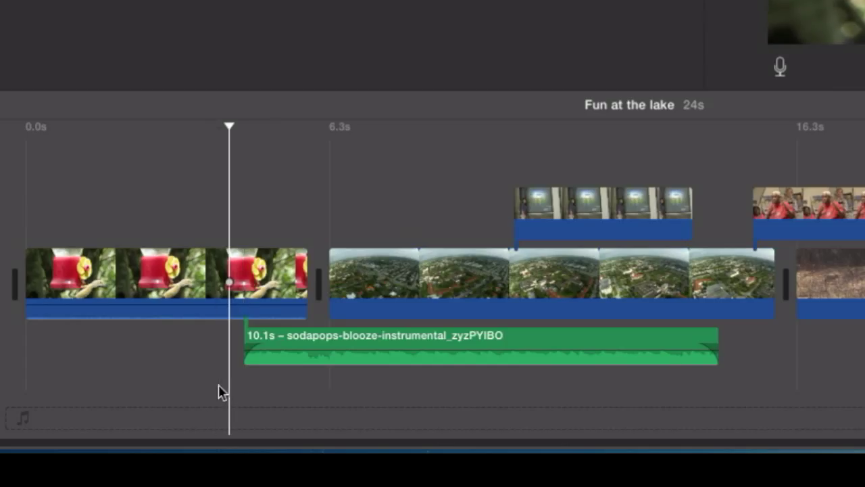
key("space")
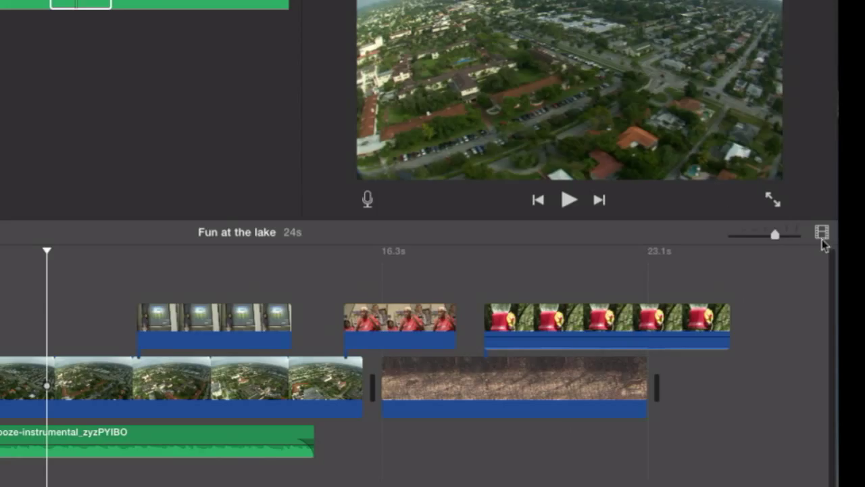
left_click(821, 233)
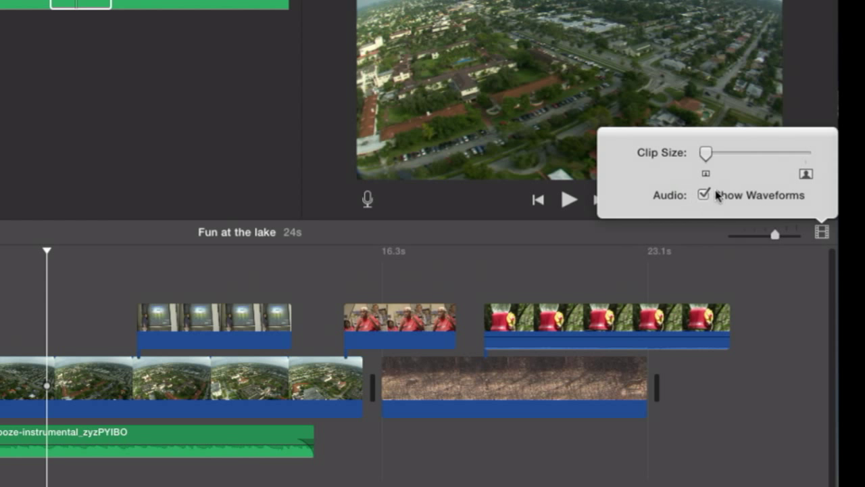
left_click(704, 195)
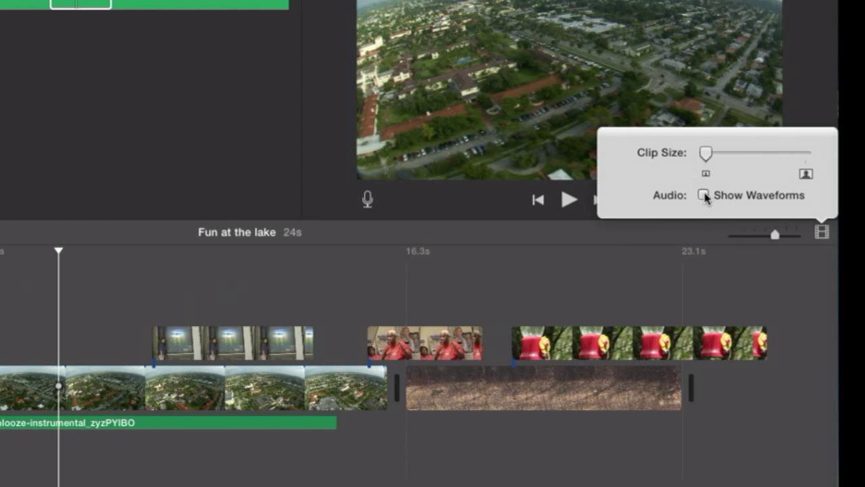
left_click(704, 196)
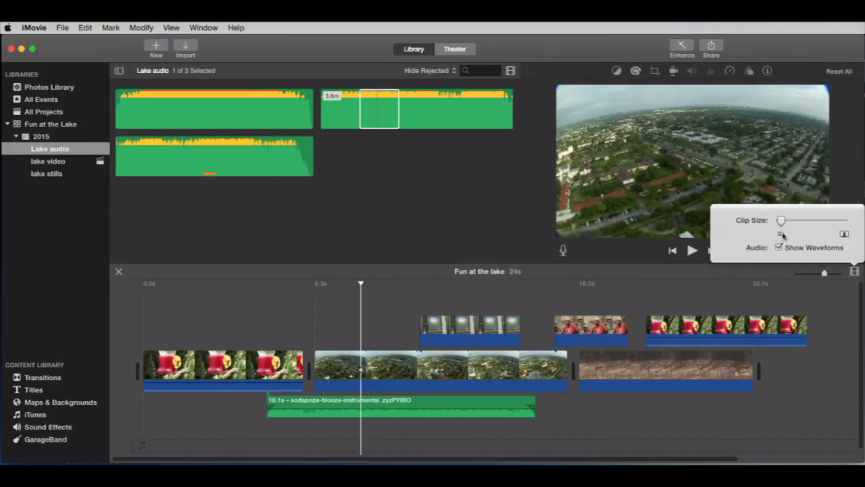
left_click_drag(781, 222, 780, 222)
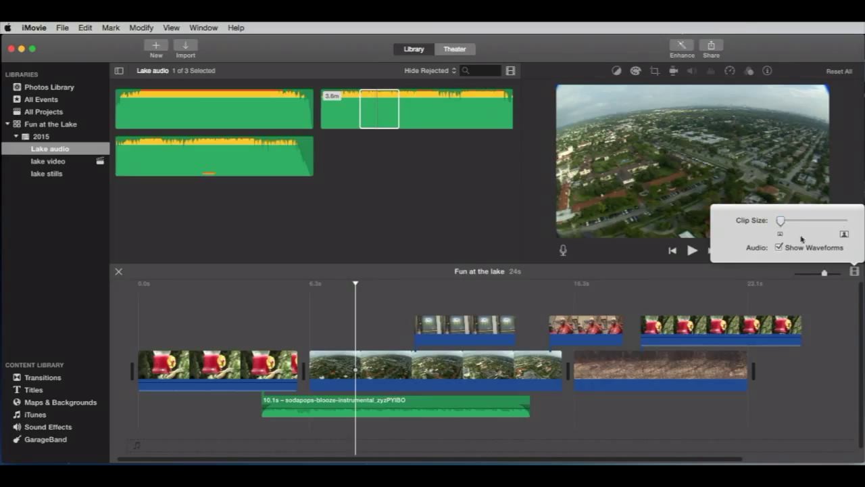
left_click(779, 248)
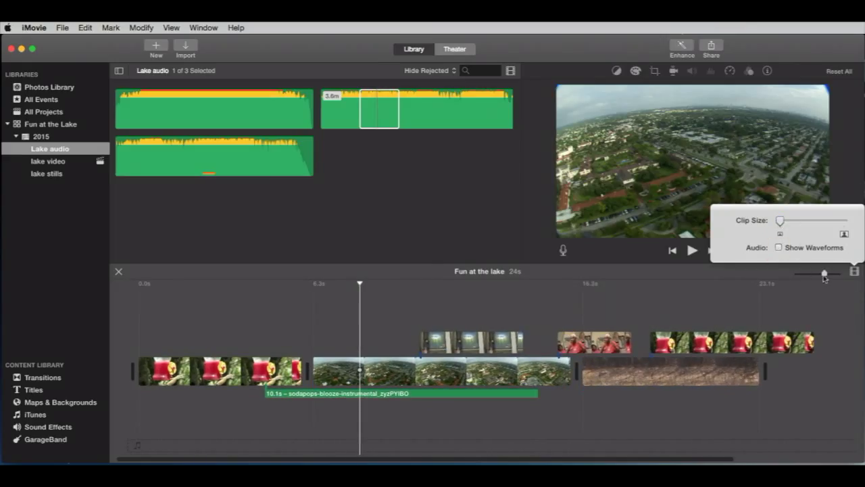
left_click(779, 247)
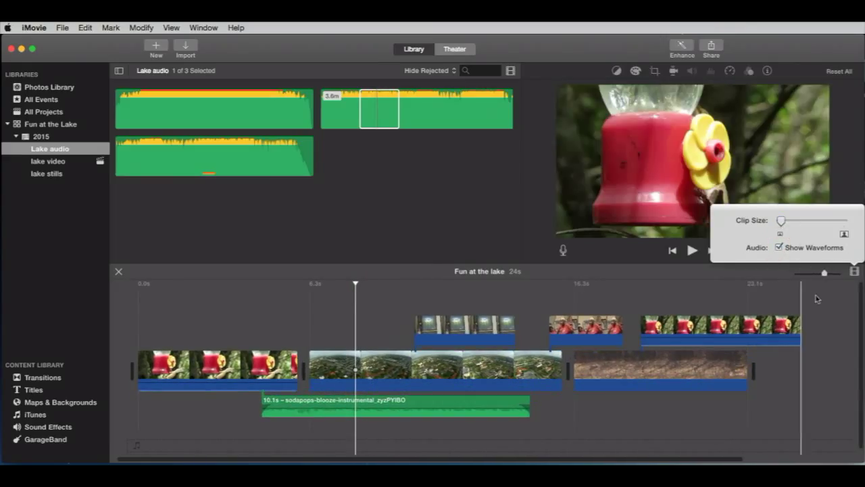
left_click(818, 298)
mouse_move(825, 273)
left_mouse_down()
mouse_move(815, 273)
mouse_move(825, 274)
left_mouse_up()
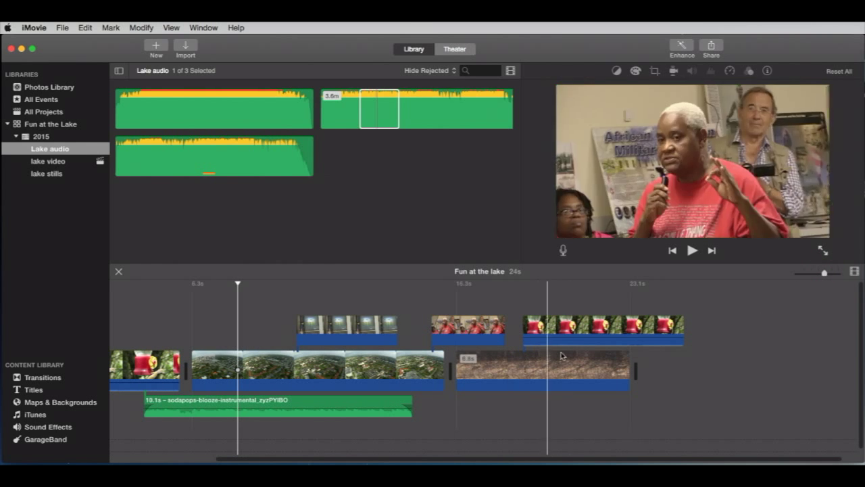
left_click(635, 340)
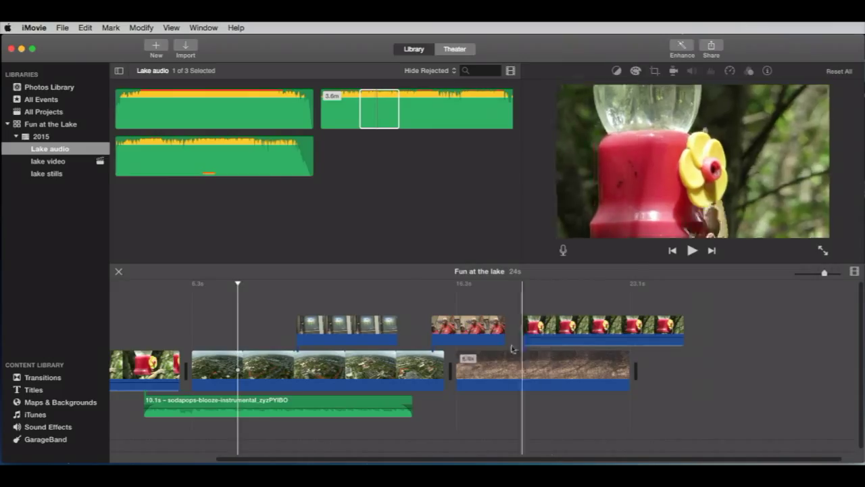
Try different browser clip sizes, zoom and waveform display, then close the settings
left_click(510, 71)
mouse_move(500, 98)
left_mouse_down()
mouse_move(508, 97)
mouse_move(500, 98)
left_mouse_up()
mouse_move(553, 123)
left_mouse_down()
mouse_move(545, 122)
mouse_move(560, 122)
left_mouse_up()
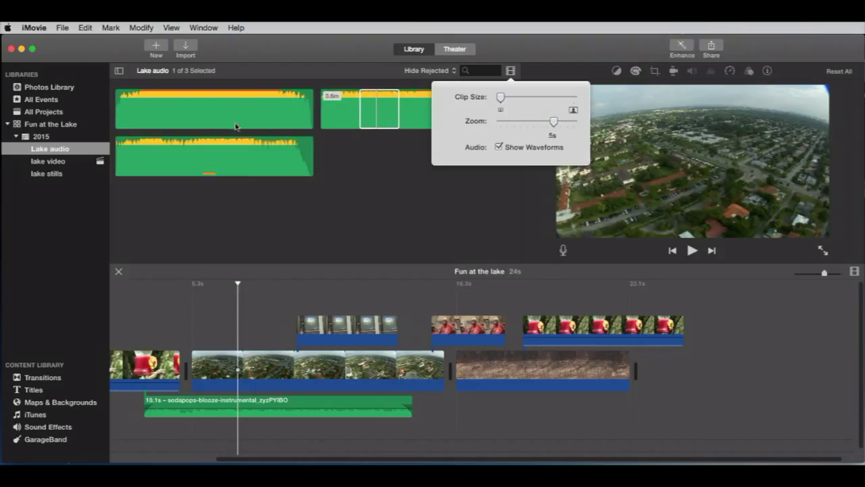
left_click(500, 147)
left_click(499, 148)
left_click(39, 163)
Show the lake video event's clips with their audio waveforms turned on
left_click(39, 163)
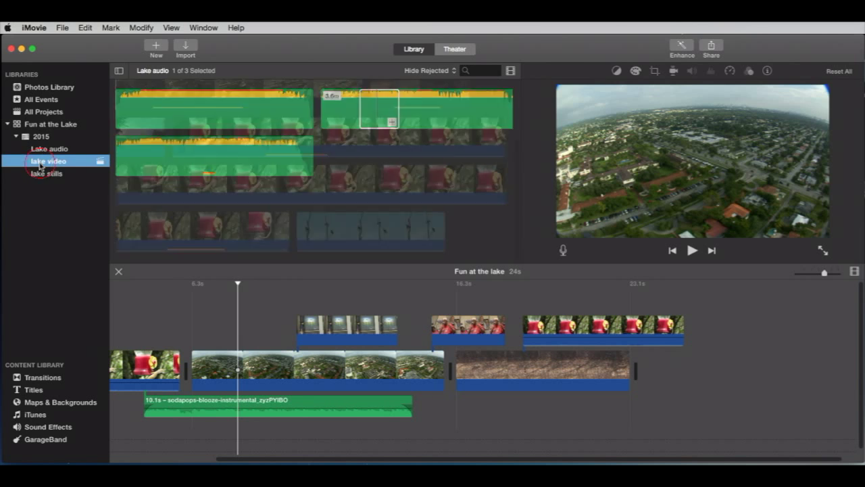
left_click(512, 71)
left_click(500, 148)
left_click(500, 148)
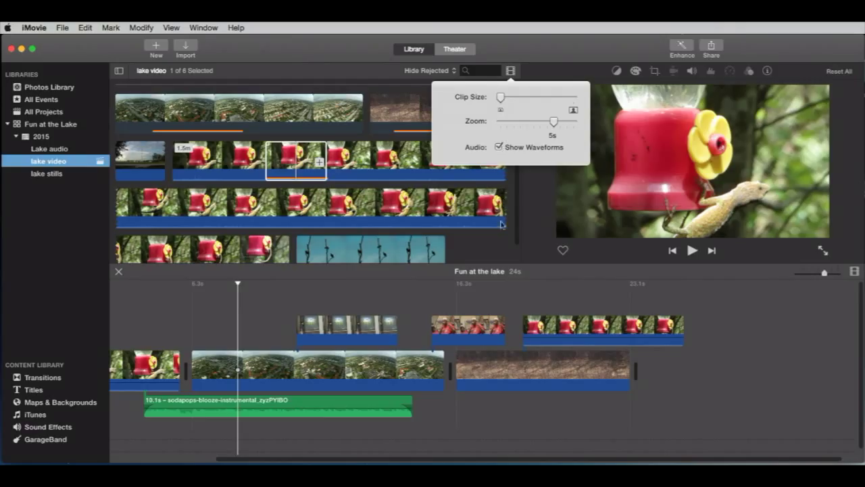
left_click(483, 246)
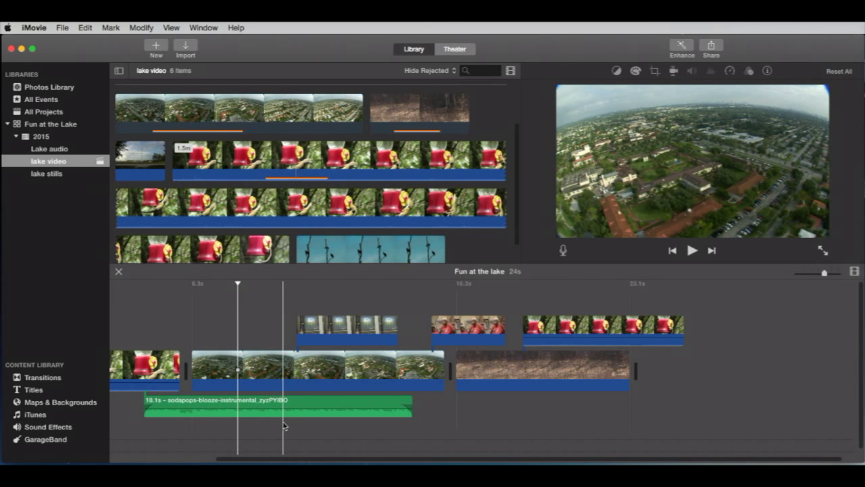
scroll(284, 424, "left", 1)
scroll(284, 424, "left", 5)
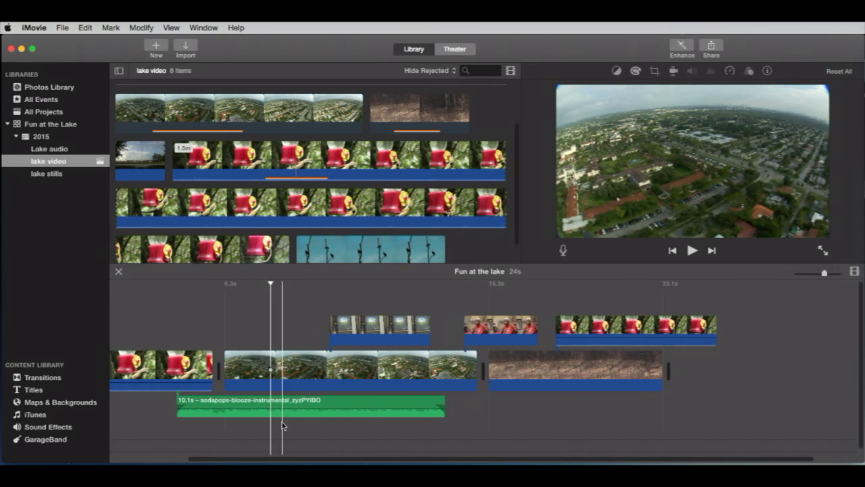
left_click_drag(295, 460, 264, 460)
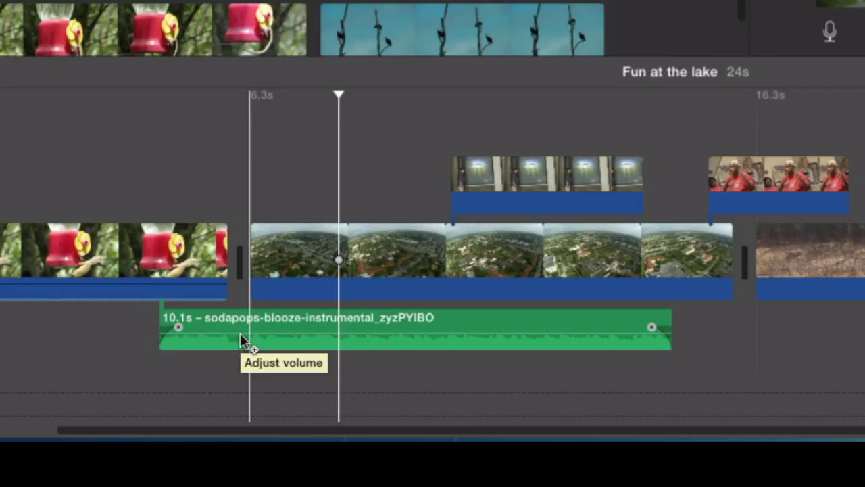
Add four volume keyframes to the music clip, starting near 6.3s
left_click(240, 334, "alt")
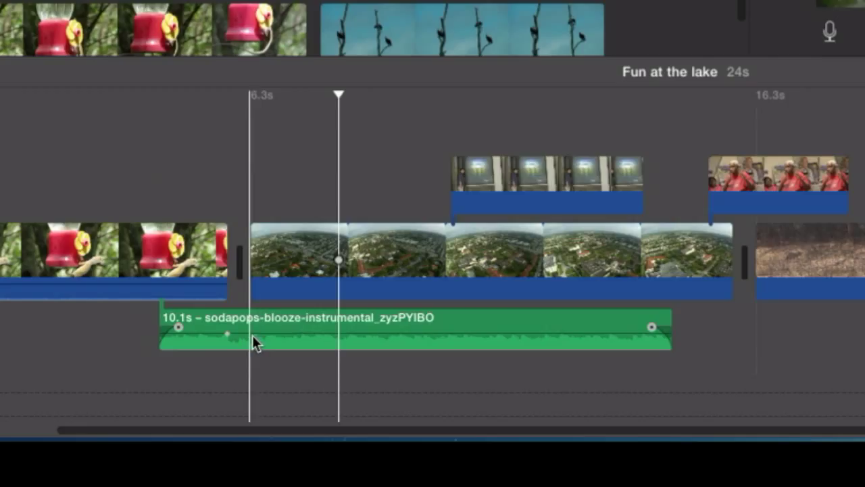
left_click(252, 336)
left_click(254, 332, "alt")
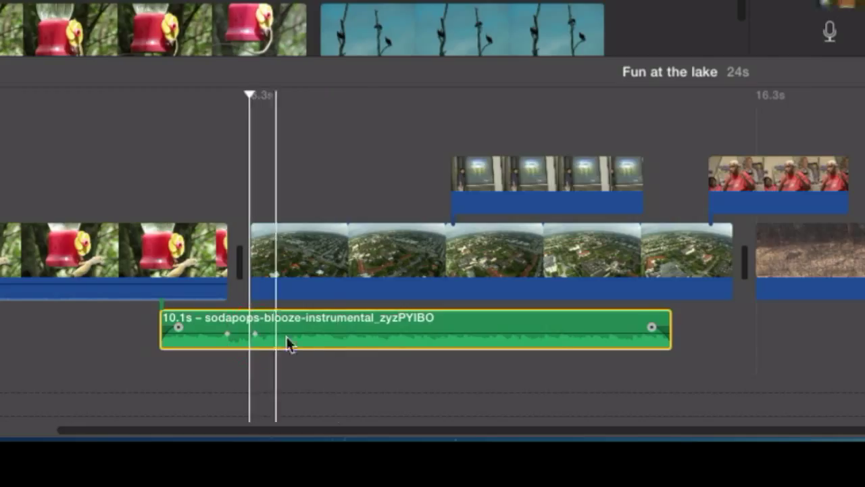
left_click(411, 333, "alt")
left_click(435, 333, "alt")
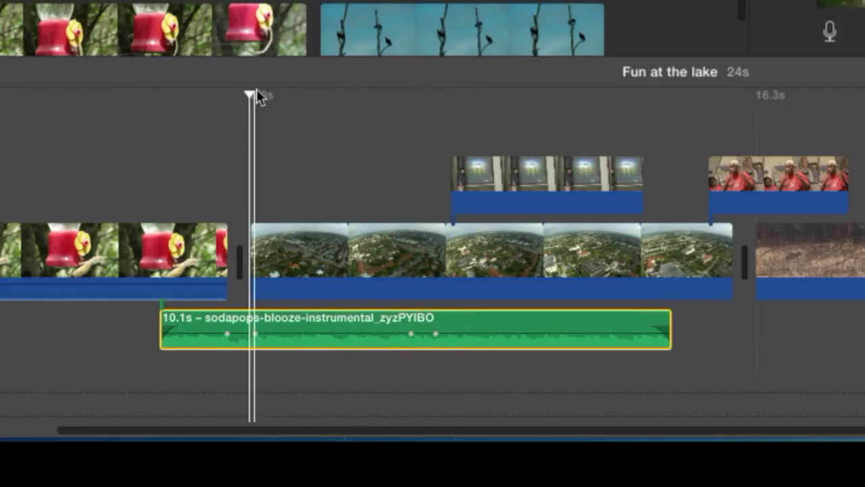
left_click_drag(250, 90, 184, 93)
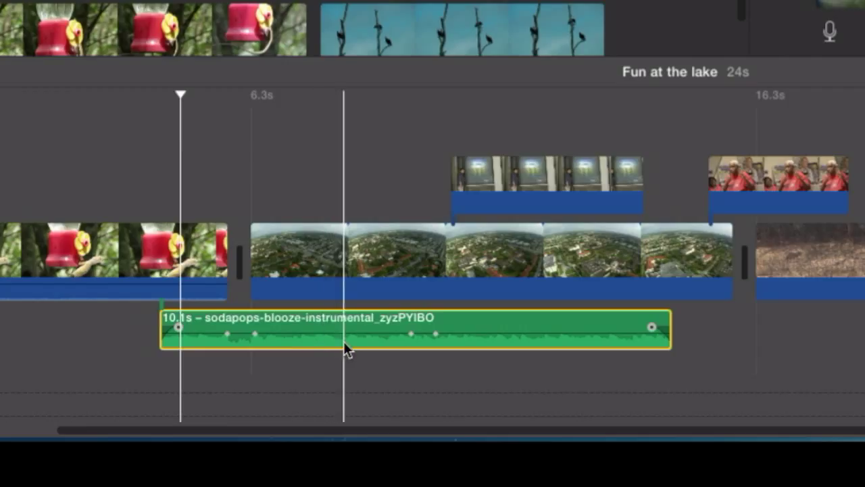
Adjust the music volume between the keyframes and add a later keyframe
left_click(317, 334)
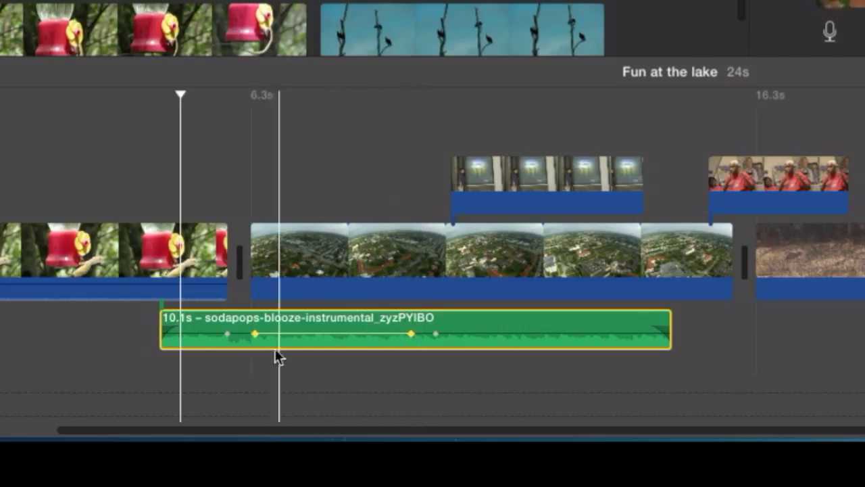
left_click(412, 334)
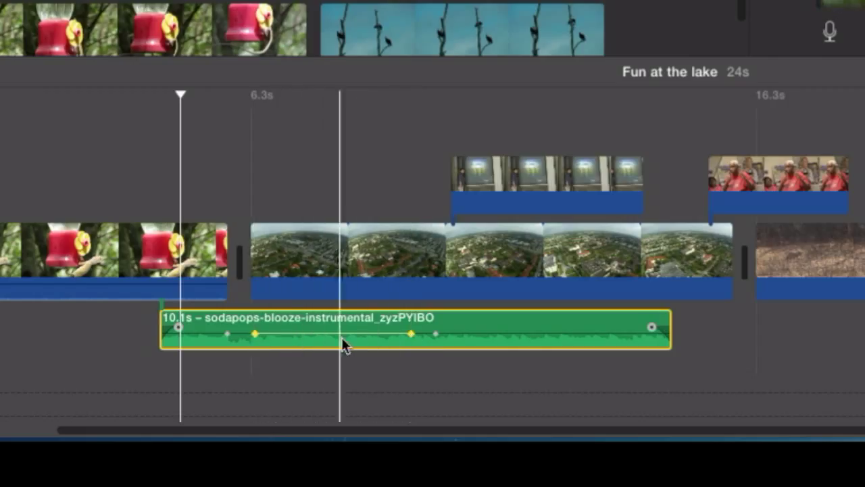
left_click_drag(336, 333, 336, 341)
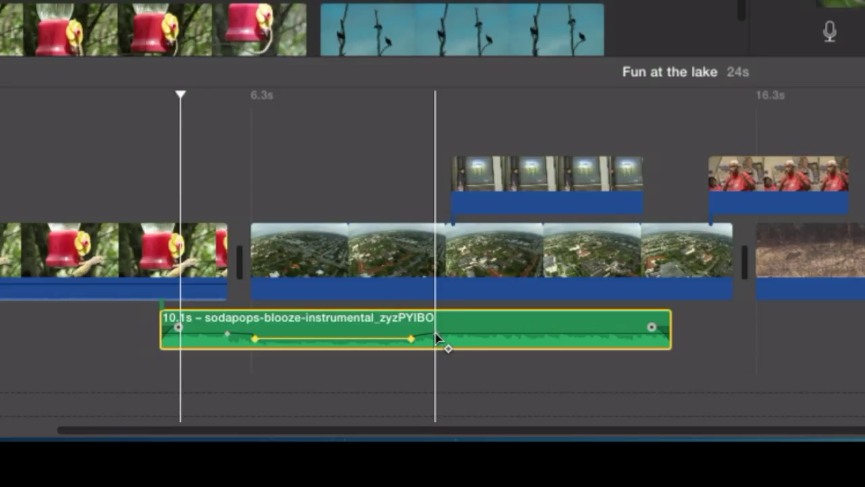
left_click_drag(436, 336, 472, 333)
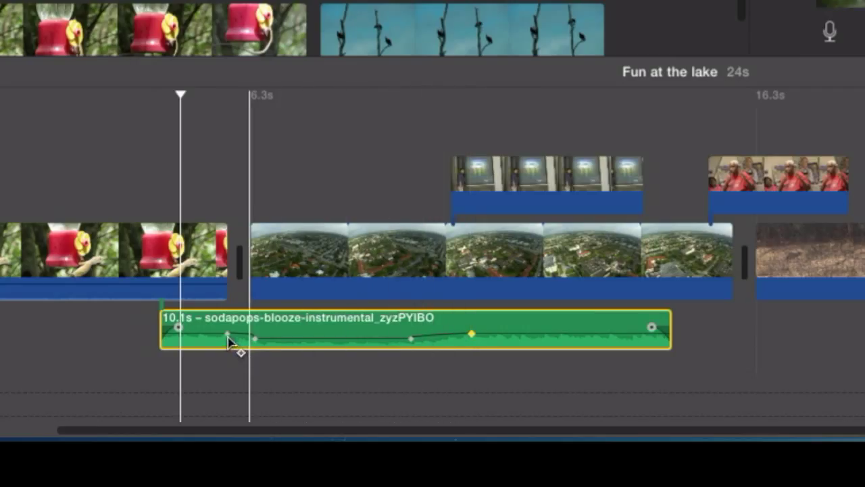
Shift the 16% volume keyframes later to lengthen the quiet dip in the music
left_click_drag(227, 340, 255, 342)
left_click(254, 340)
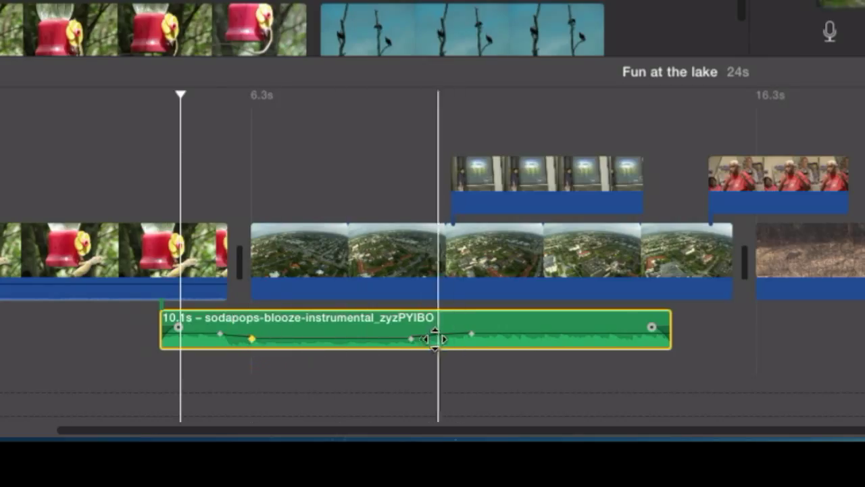
left_click_drag(411, 339, 420, 338)
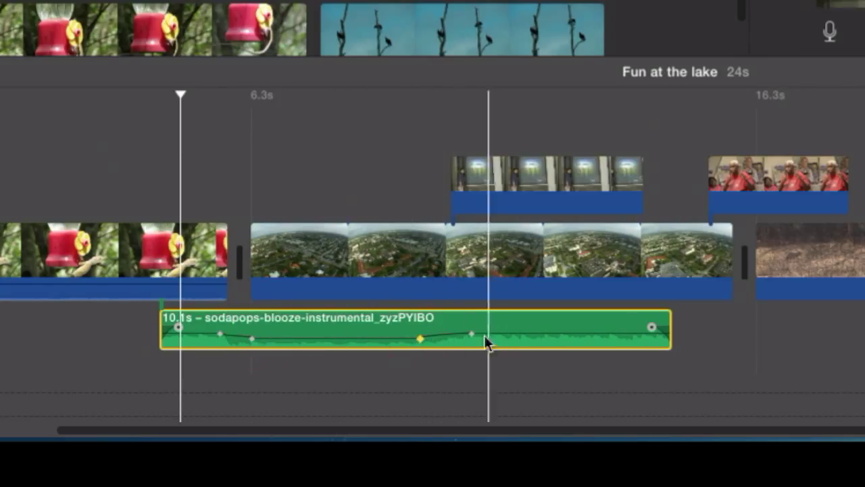
left_click_drag(475, 342, 524, 334)
left_click(420, 340)
left_click_drag(420, 341, 487, 340)
Play back the ducked music, then move the music clip earlier in the timeline
left_click(192, 184)
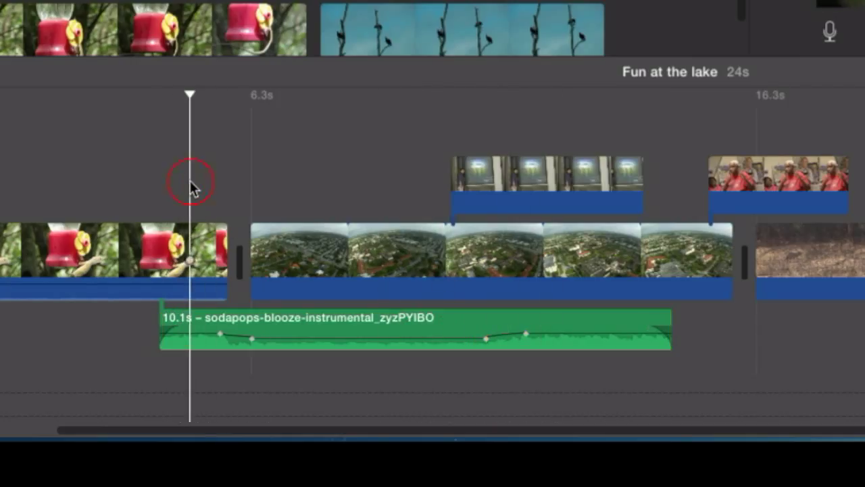
key("space")
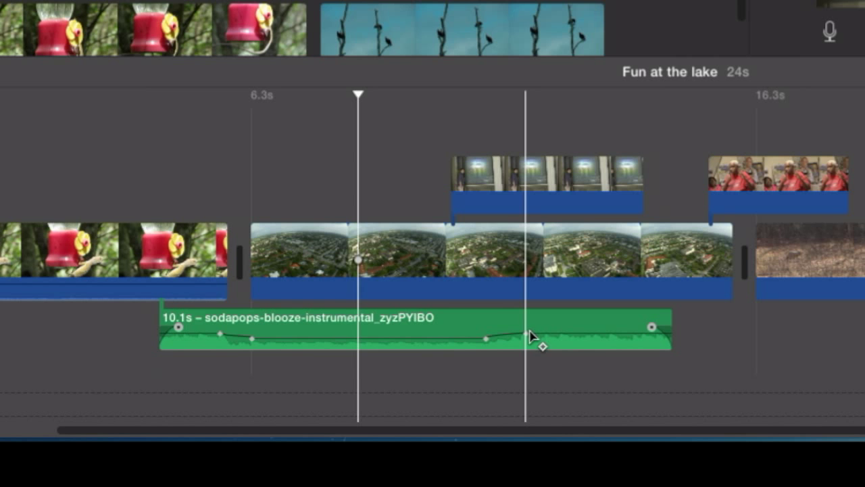
left_click_drag(490, 323, 323, 321)
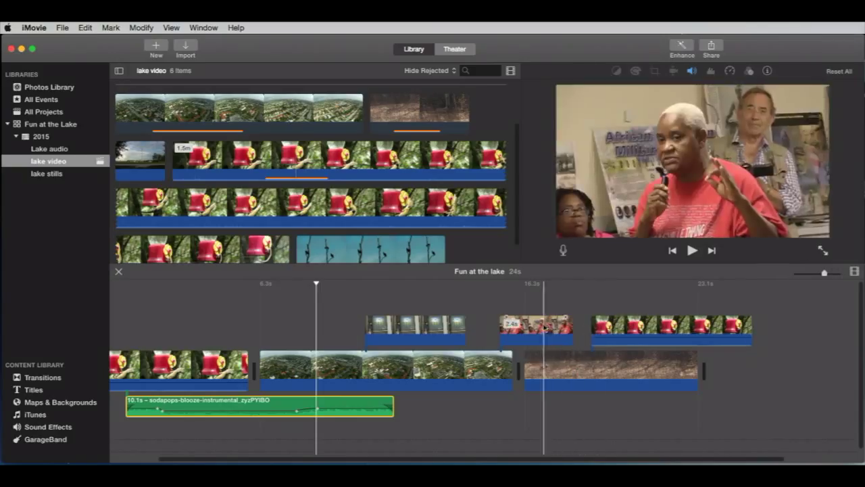
Select the interview clip and show its Clip Filter and Audio Effects settings
left_click(536, 326)
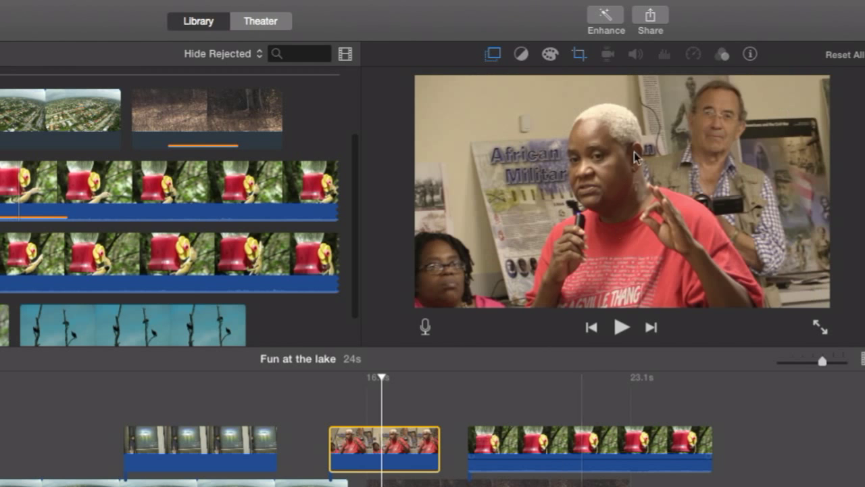
left_click(722, 55)
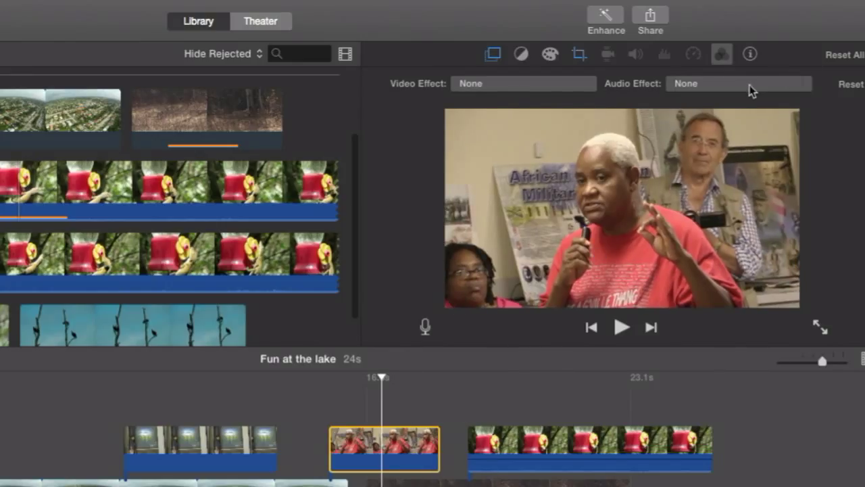
Apply the Black & White video effect to the interview clip
left_click(516, 85)
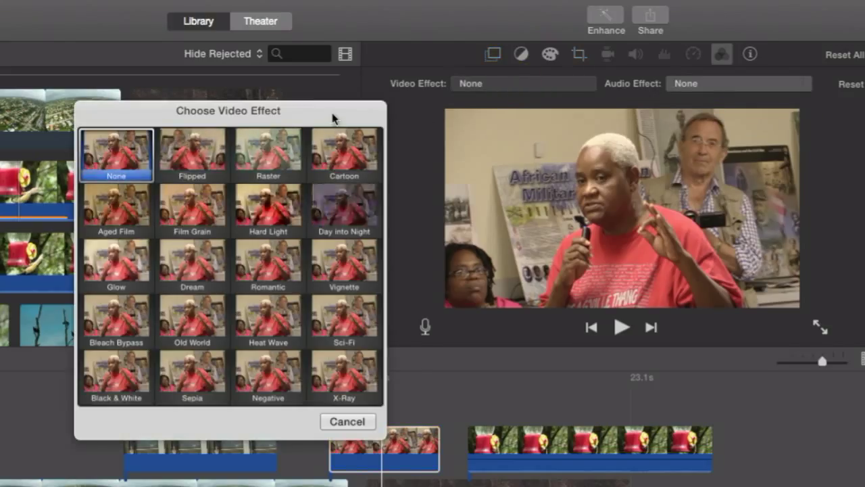
left_click_drag(332, 117, 285, 110)
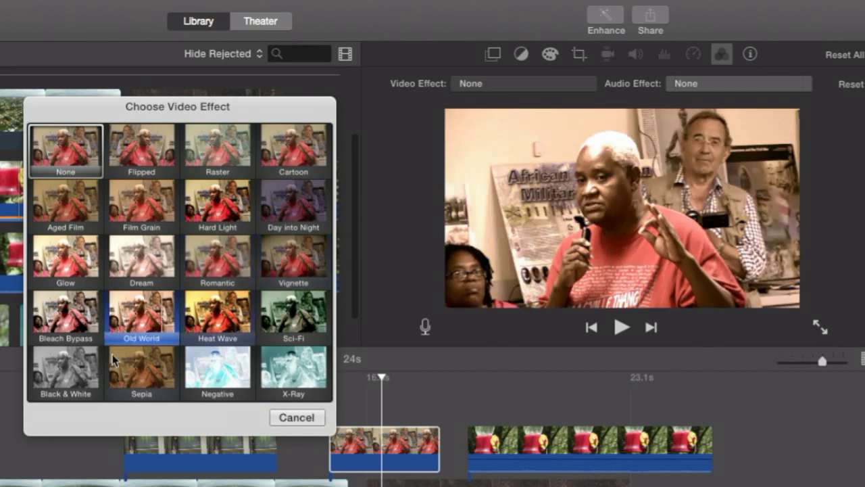
left_click(67, 368)
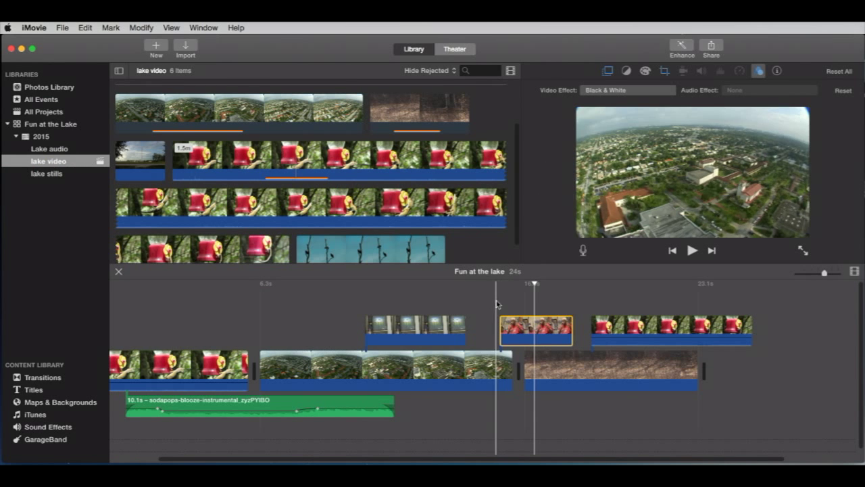
Move the black-and-white speaker clip and the hummingbird overlay earlier above the aerial clip
left_click_drag(534, 284, 516, 283)
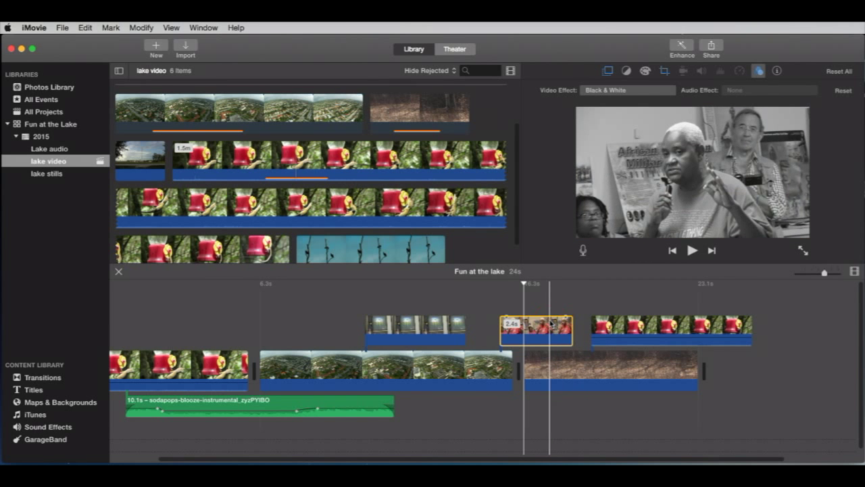
left_click_drag(549, 324, 315, 324)
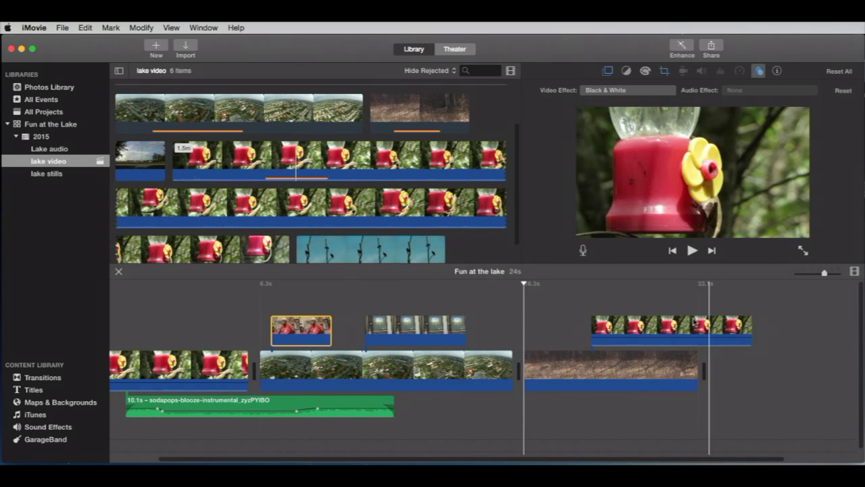
left_click_drag(692, 325, 247, 318)
Look through the video effects for the deer clip without applying any
left_click(604, 363)
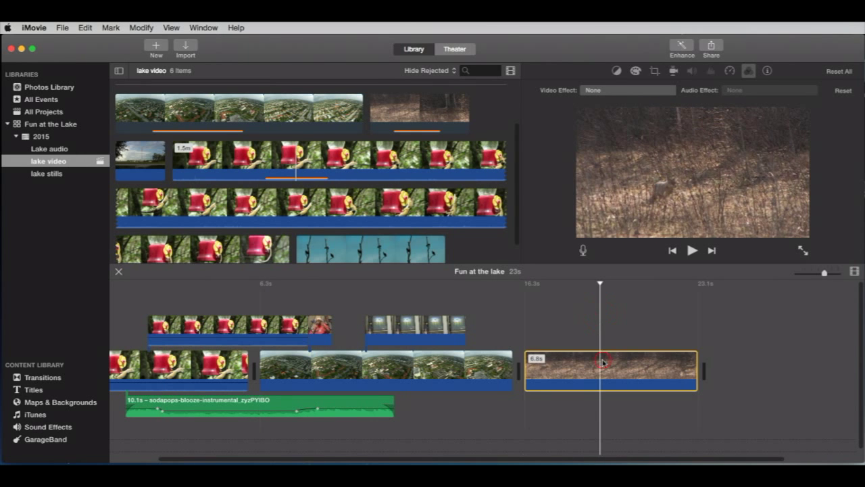
left_click(639, 92)
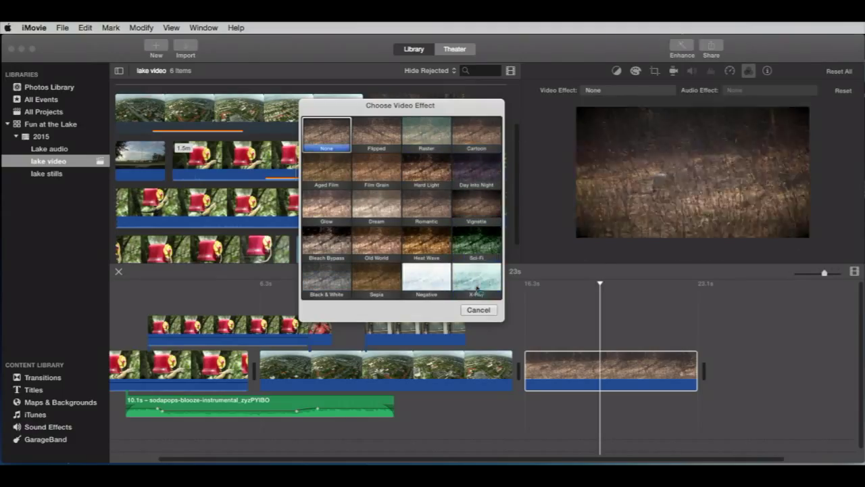
left_click(479, 310)
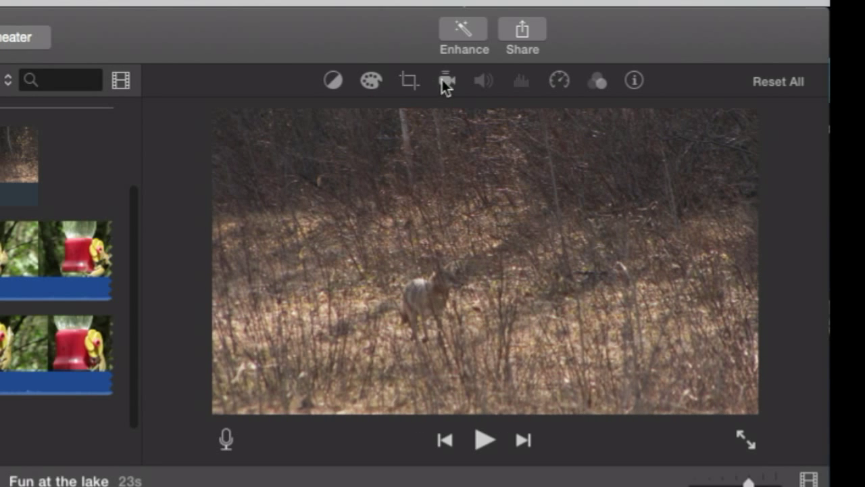
Show the coyote clip's stabilization settings: Stabilize Shaky Video off, Fix Rolling Shutter Medium
left_click(446, 83)
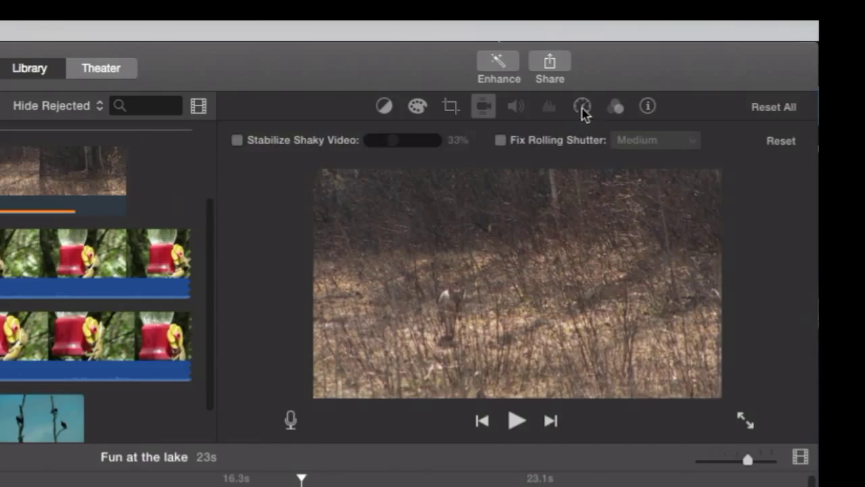
Retime the deer clip to a custom 112% speed, shortening the project to 22s
left_click(730, 71)
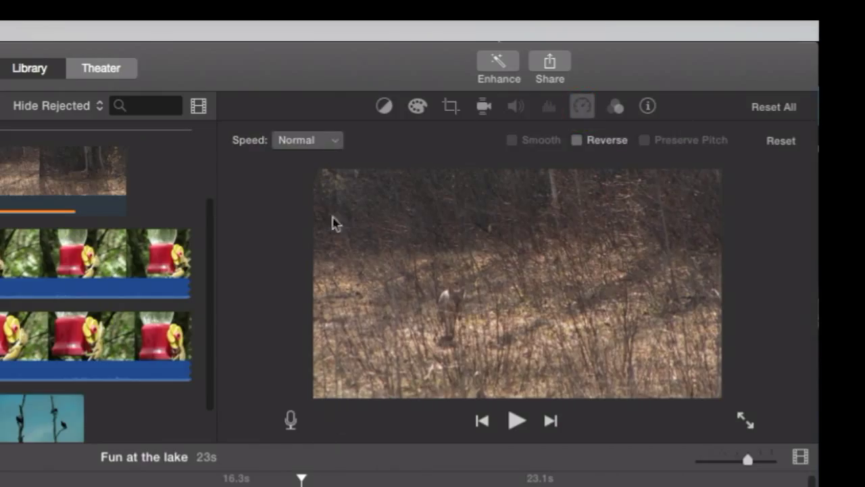
left_click(334, 142)
left_click(318, 177)
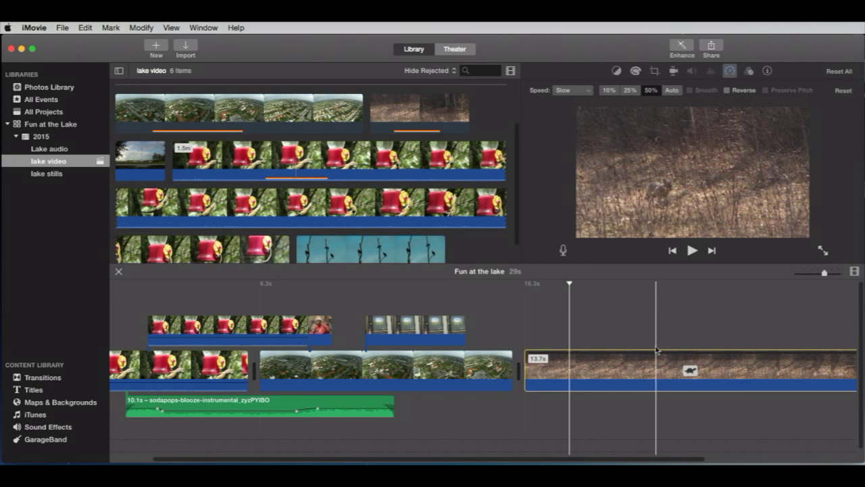
scroll(650, 327, "right", 3)
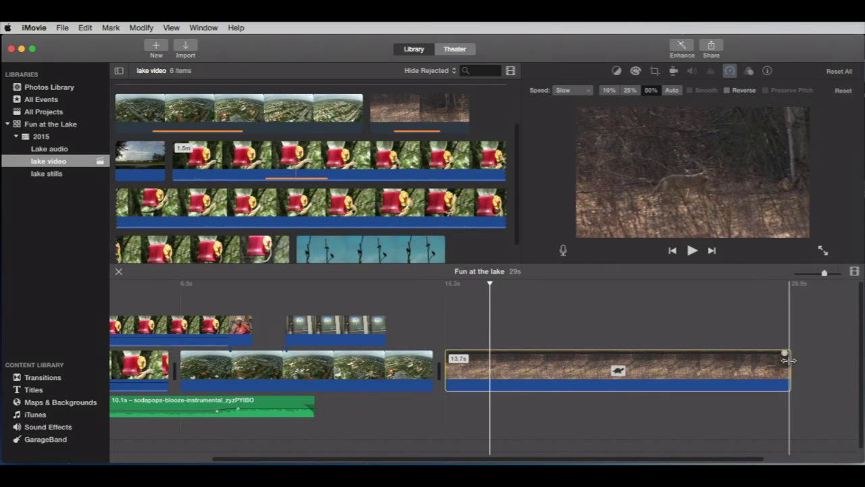
left_click_drag(786, 354, 610, 353)
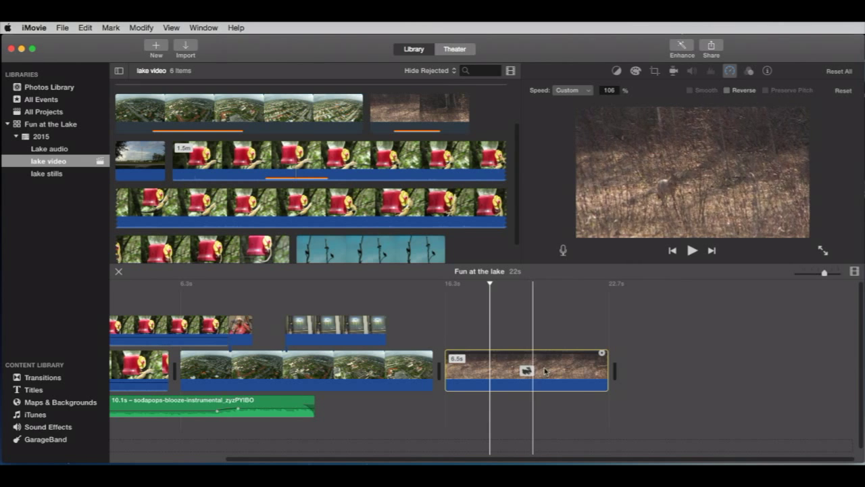
mouse_move(604, 353)
left_mouse_down()
mouse_move(583, 353)
mouse_move(602, 353)
left_mouse_up()
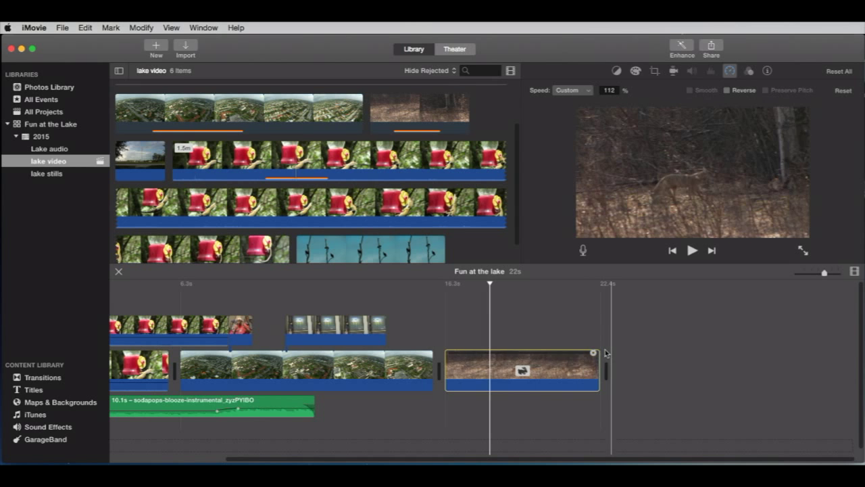
Play back the retimed deer clip and stop
left_click(525, 331)
key("space")
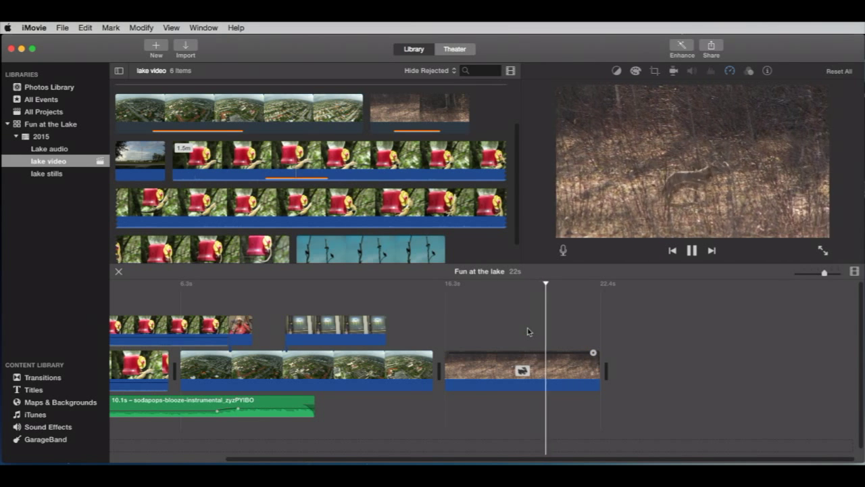
key("space")
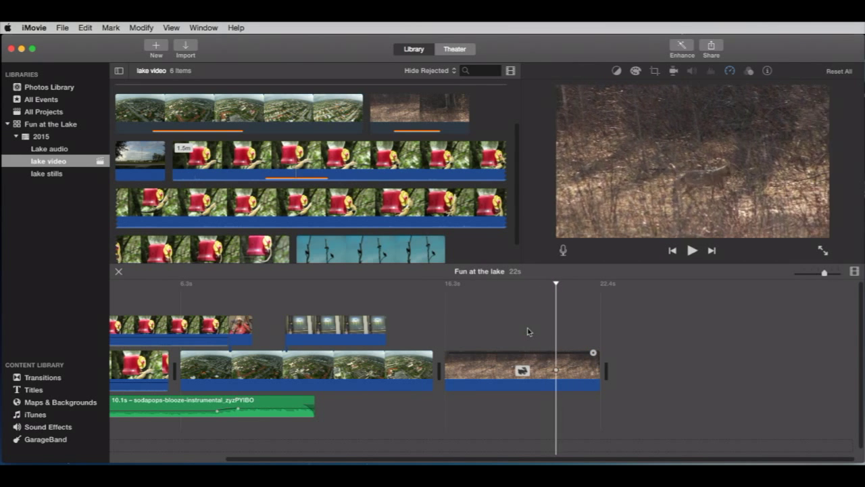
Reset all deer clip adjustments and confirm in Clip Information it lasts 6.9s again
left_click(845, 71)
left_click(551, 370)
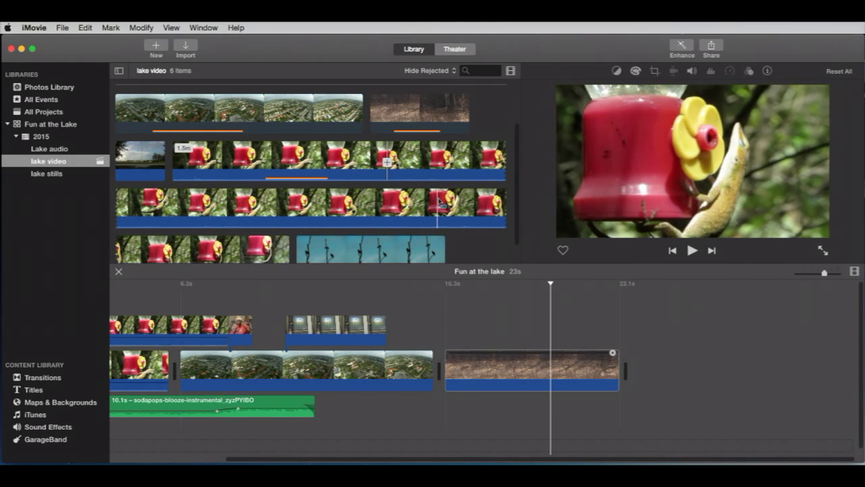
left_click(518, 369)
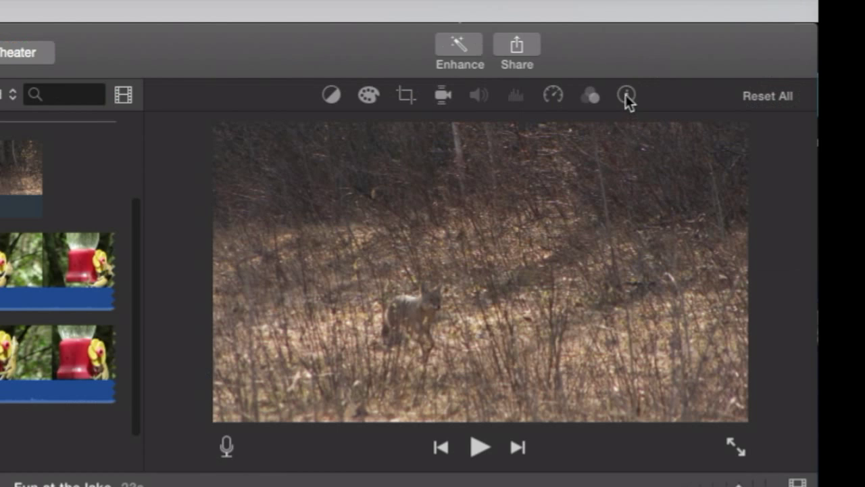
left_click(767, 71)
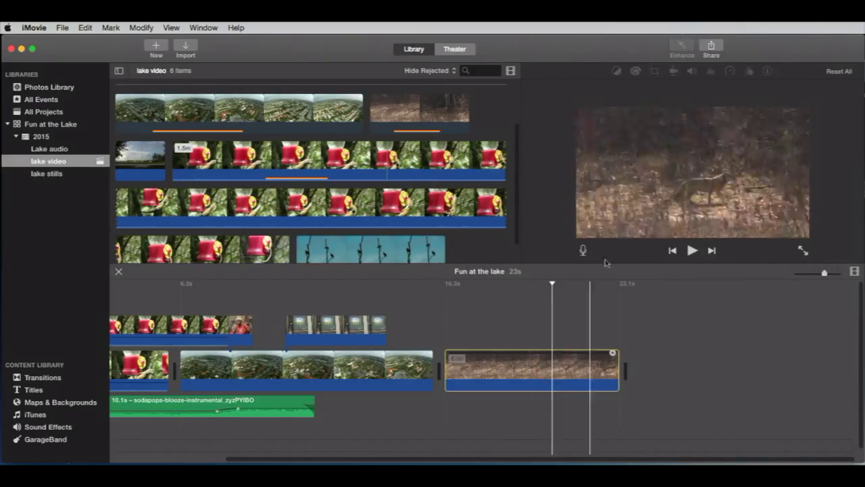
Apply Auto color balance to the deer clip, toggling it off and back on to compare
left_click(614, 72)
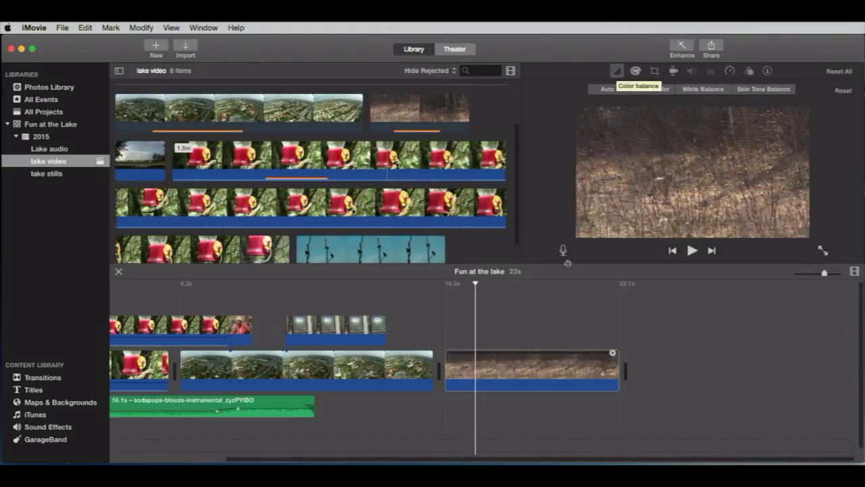
left_click(528, 365)
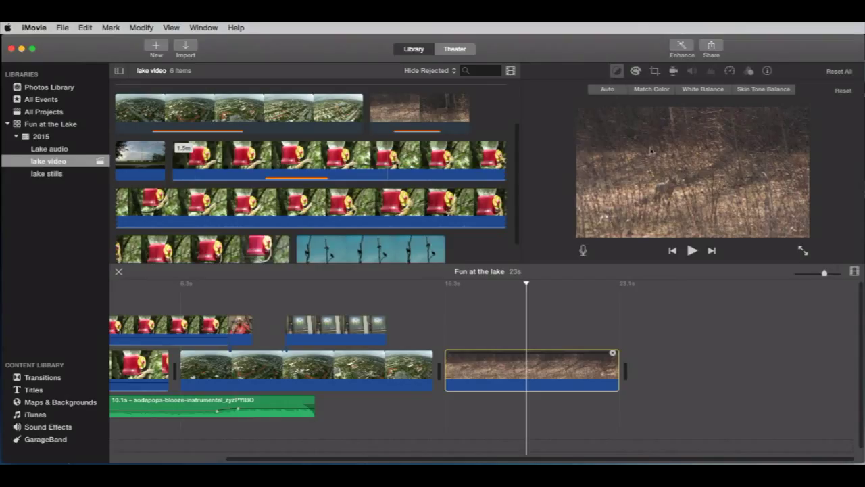
left_click(607, 91)
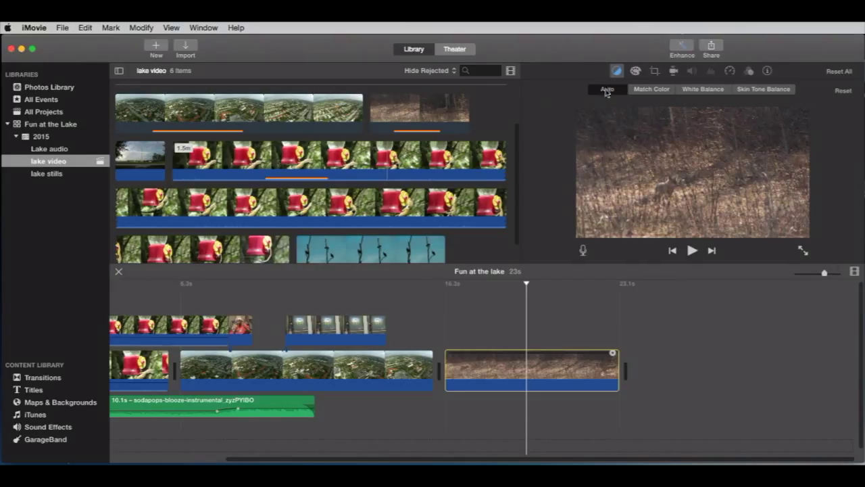
left_click(606, 91)
left_click(606, 90)
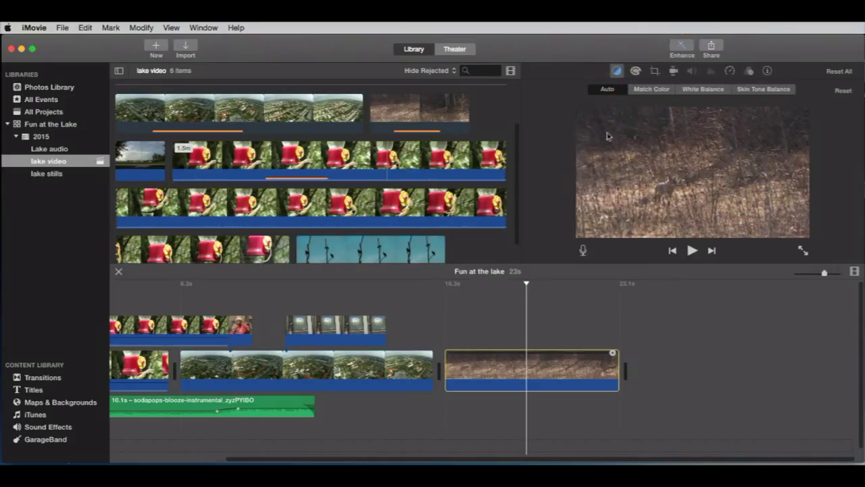